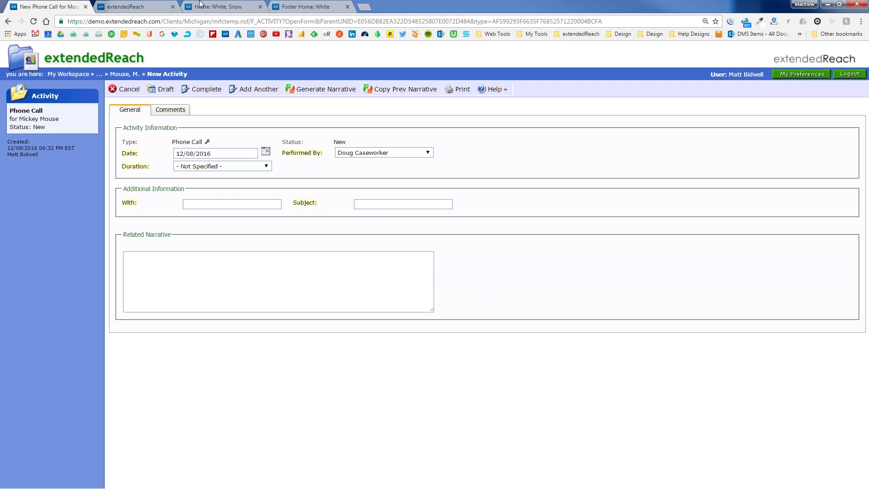
- Add a home report type 'Fire Drill' with menu order 000 and the advanced form builder enabled
left_click(145, 7)
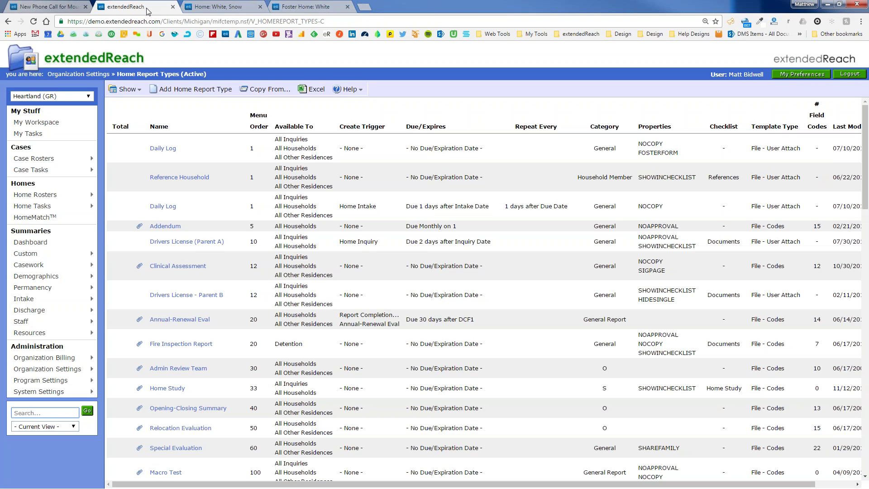
left_click(192, 89)
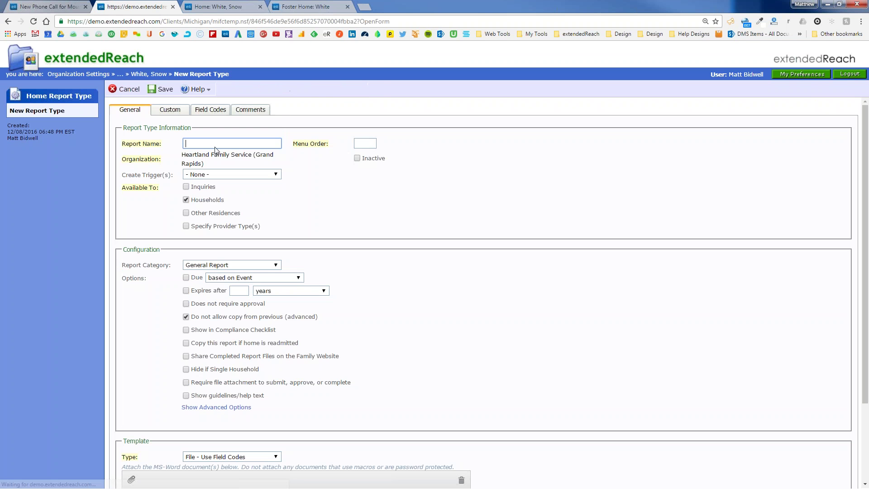
type("Fire ")
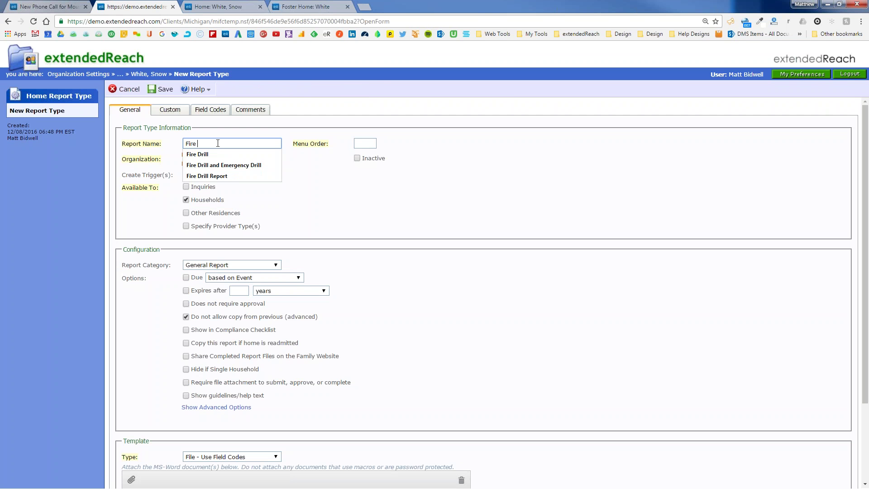
type("Drill")
key("Tab")
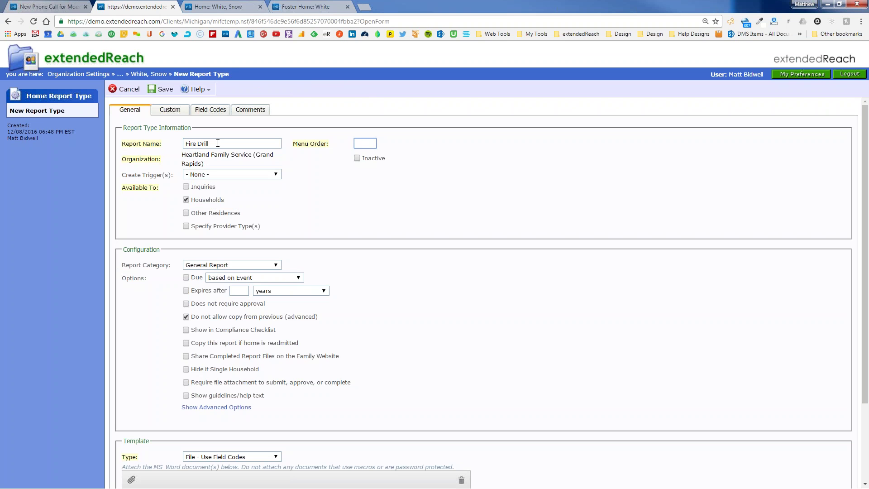
type("000")
left_click(360, 329)
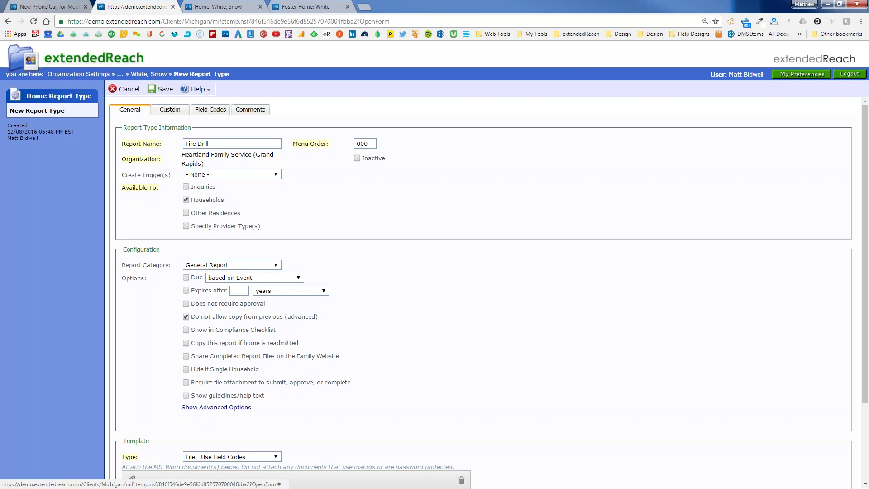
left_click(224, 407)
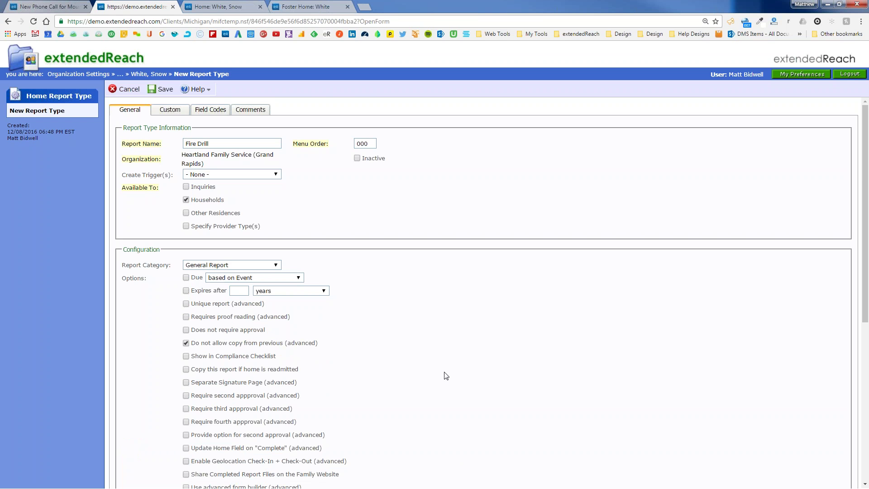
scroll(446, 376, "down", 3)
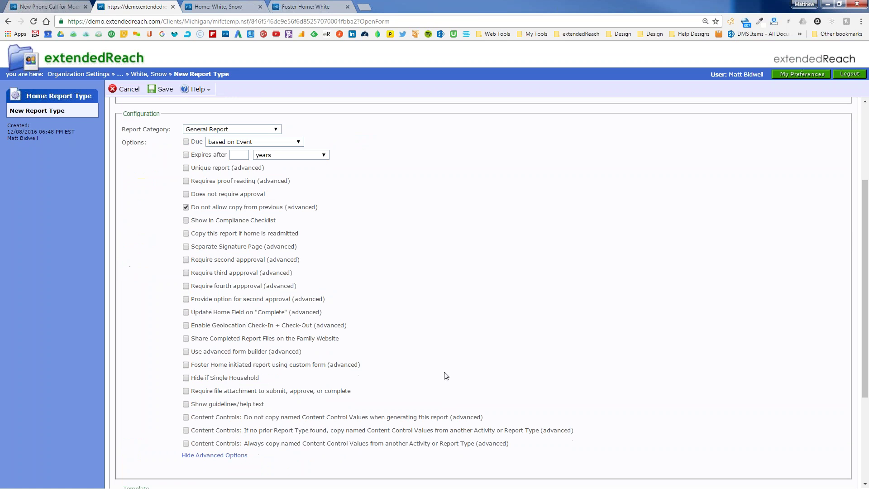
left_click(242, 353)
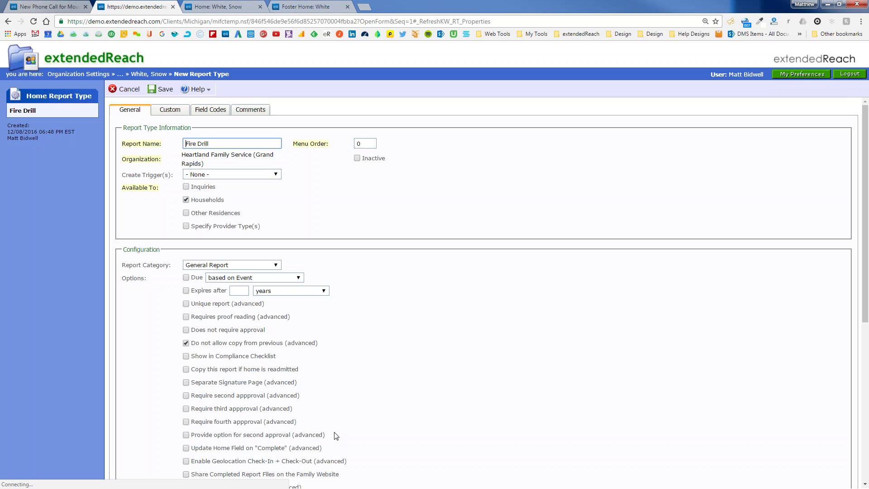
- On the Custom form, place a Time field, then a Dropdown, a Number and two Paragraph fields
left_click(170, 110)
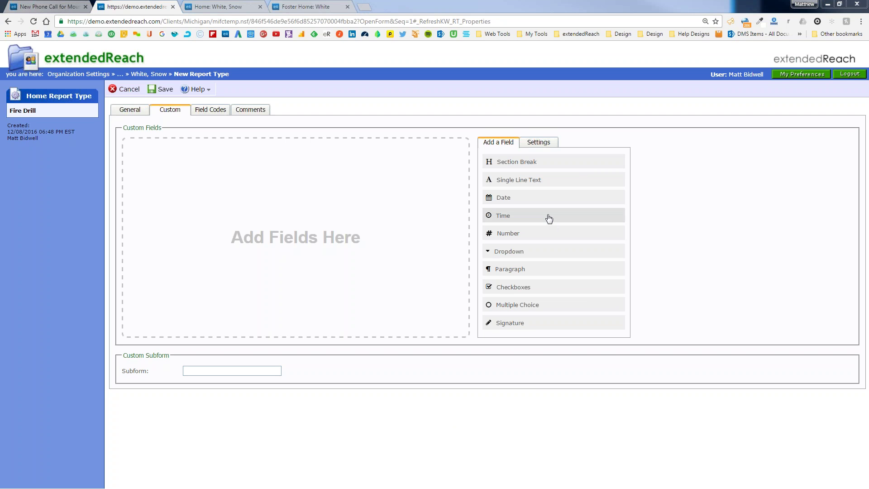
left_click_drag(549, 219, 271, 161)
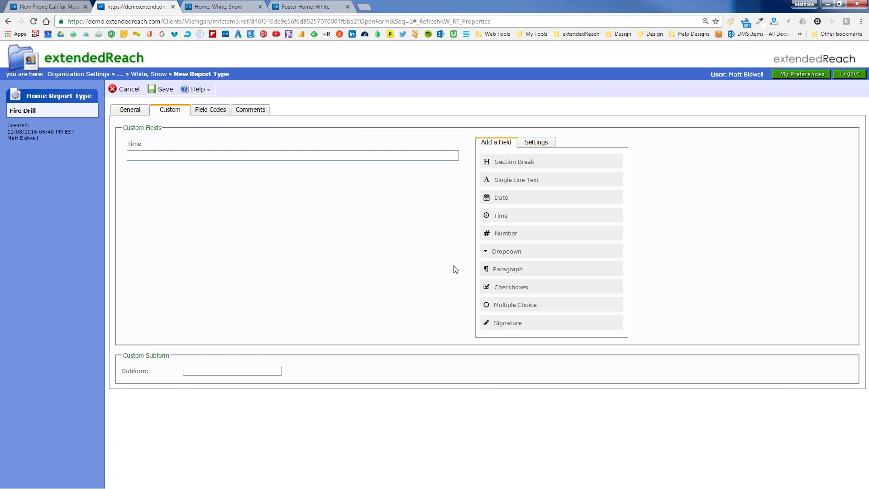
left_click(501, 257)
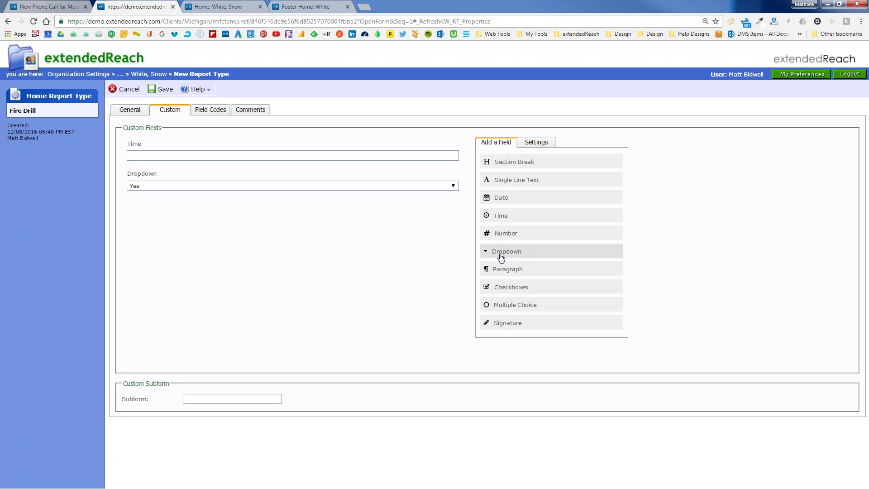
left_click(513, 235)
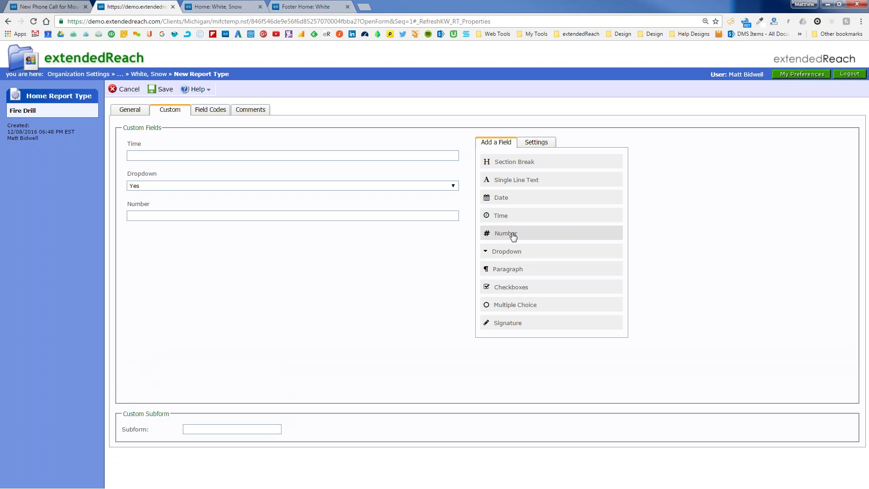
left_click(519, 271)
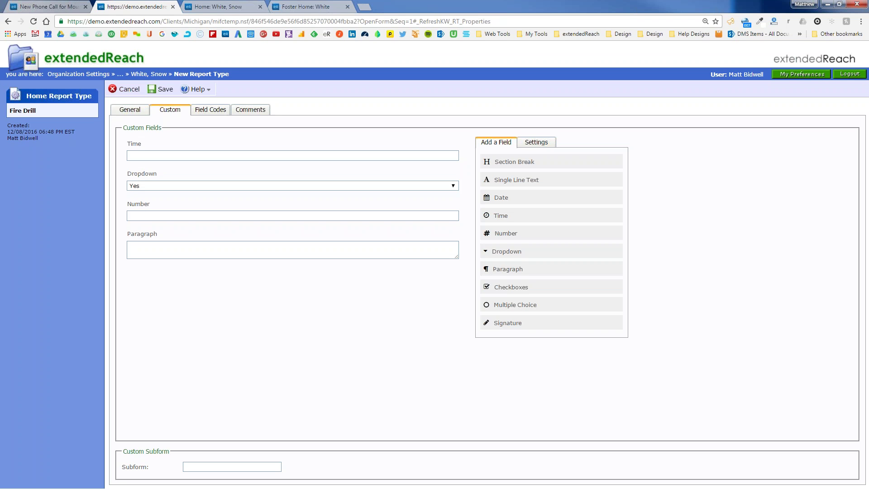
left_click(532, 271)
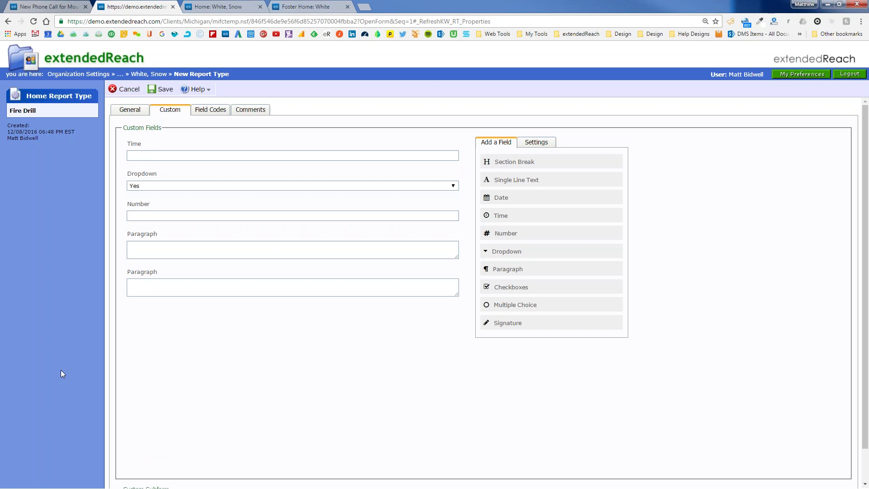
mouse_move(156, 144)
- Label the Time field 'Fire Drill Time' and the Dropdown 'Daylight?' with Yes/No options
left_click(139, 148)
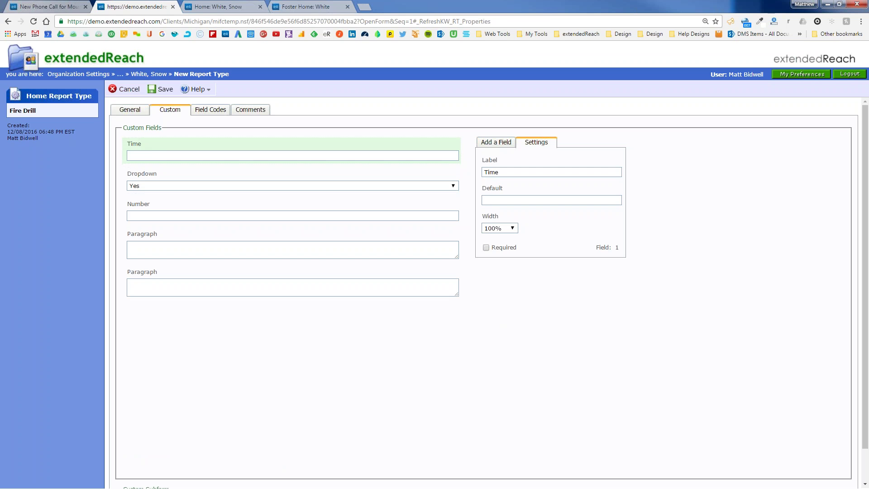
double_click(497, 172)
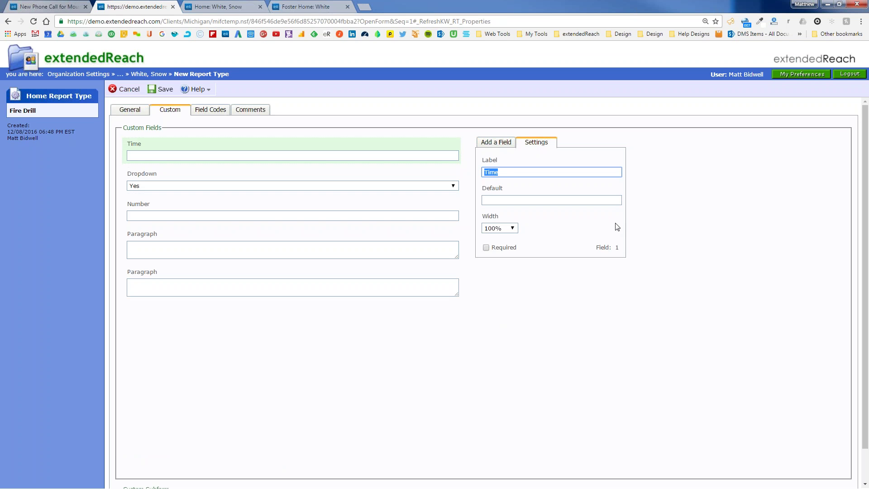
type("Fire Drill Time")
left_click(196, 178)
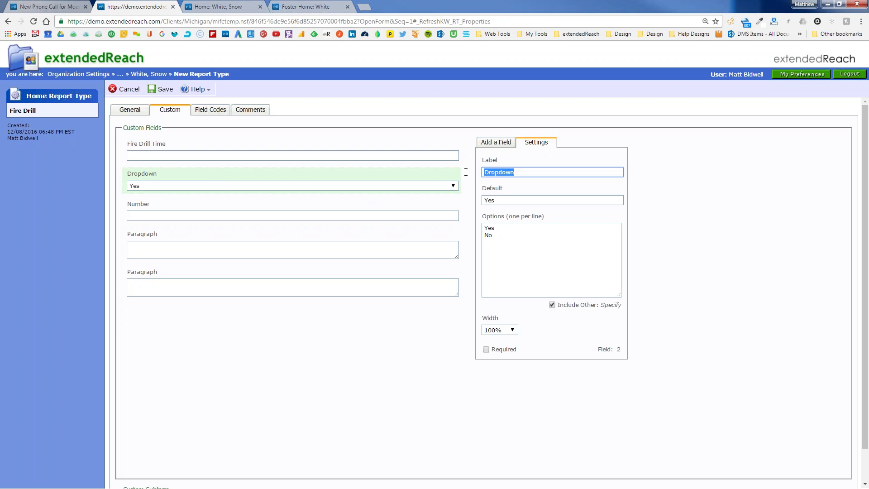
type("Daylight?")
left_click(514, 234)
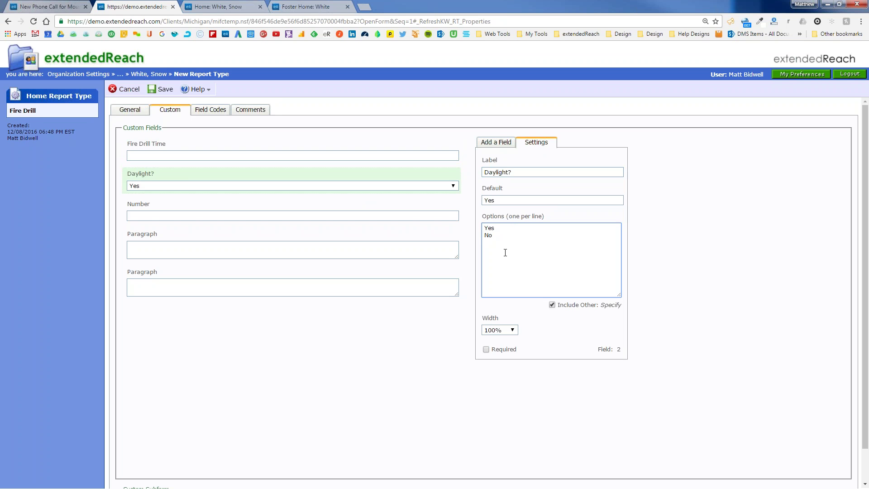
- Relabel the Number field 'Evacuation Time (Min)'
left_click(189, 209)
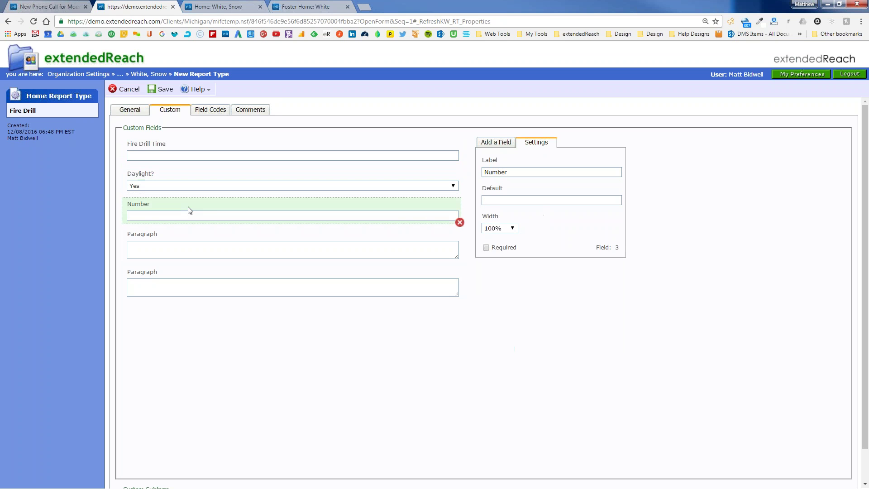
left_click(516, 172)
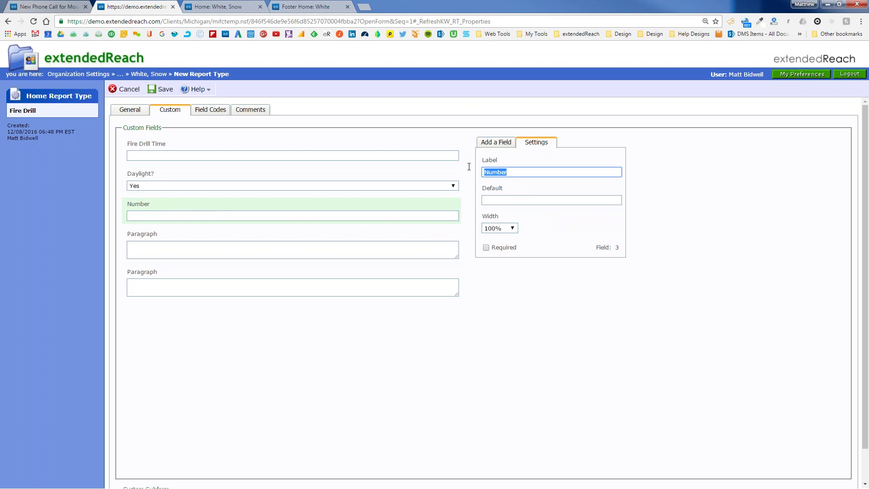
type("Ev")
key("Down")
key("Return")
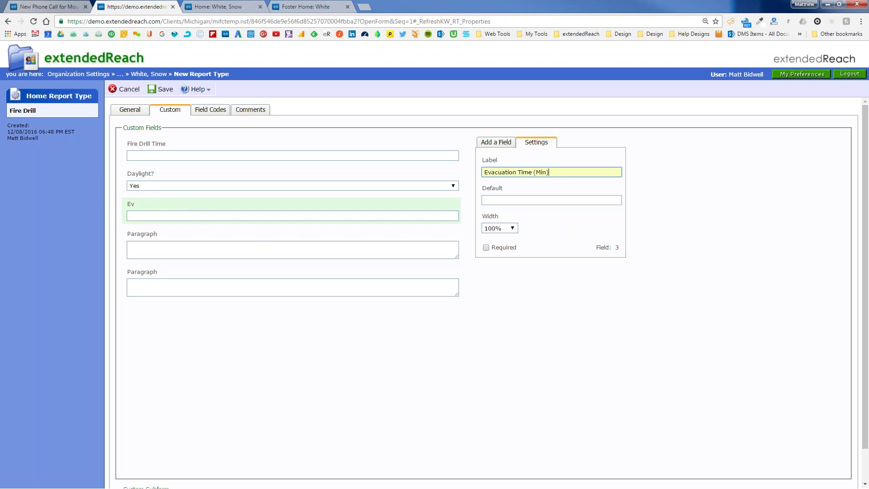
left_click(567, 164)
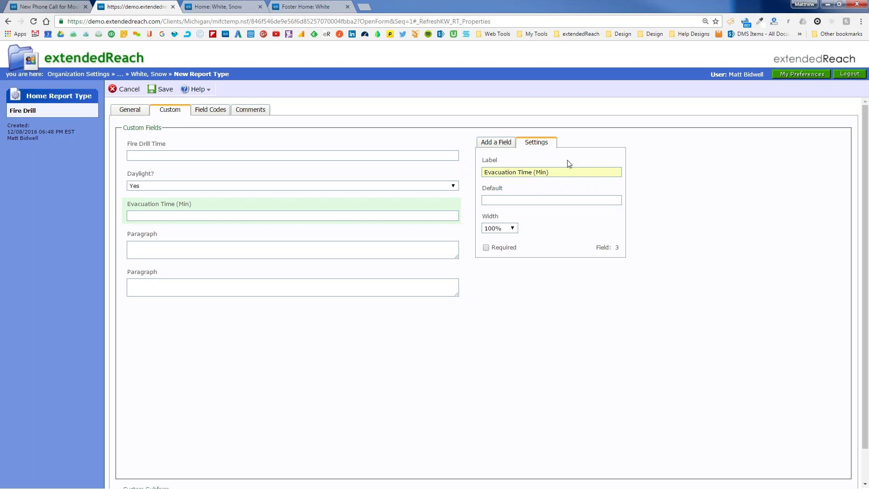
- Relabel the first Paragraph field 'Fire Scenario'
left_click(257, 234)
left_click(492, 173)
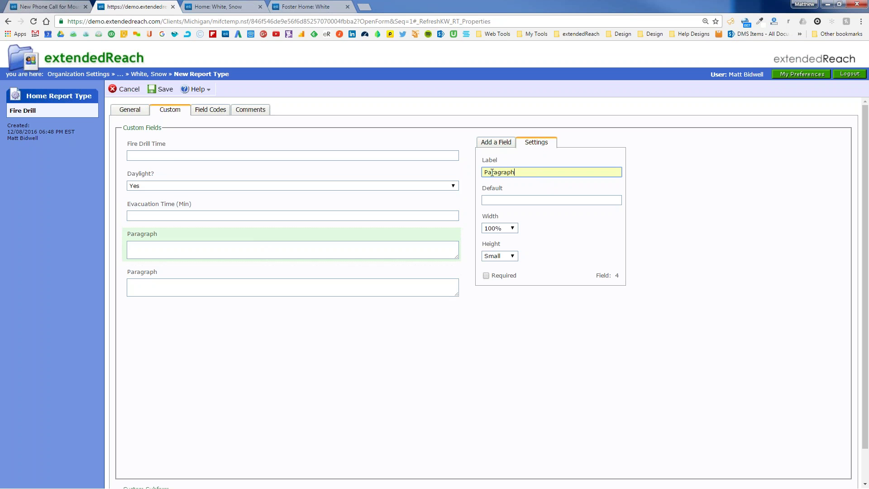
double_click(492, 172)
type("Fire")
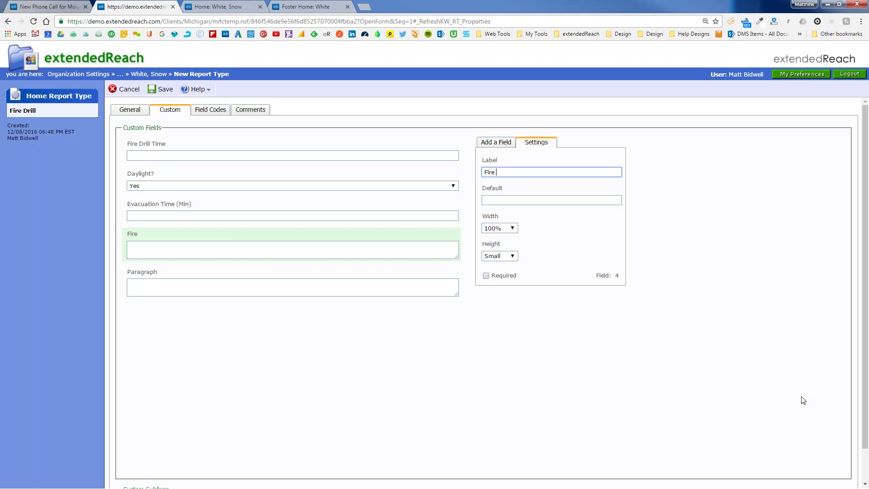
type(" Scenario")
- Relabel the second Paragraph field 'Client Response(s)'
left_click(221, 285)
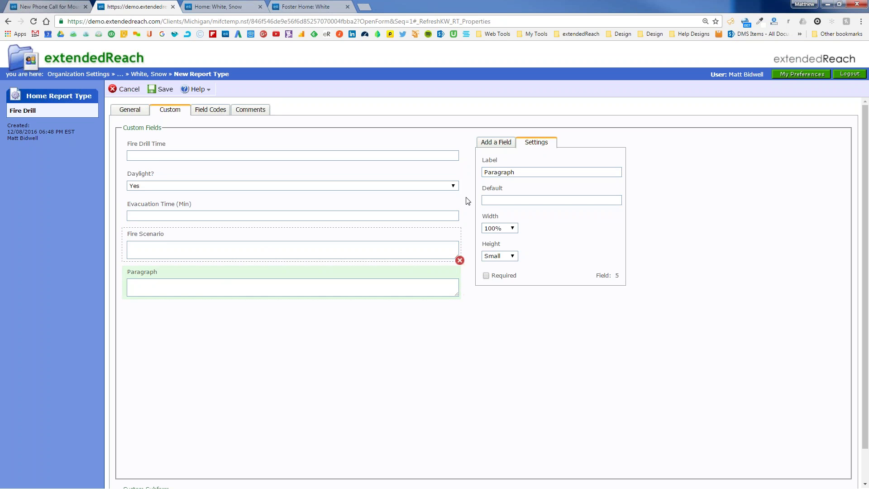
left_click_drag(538, 172, 482, 170)
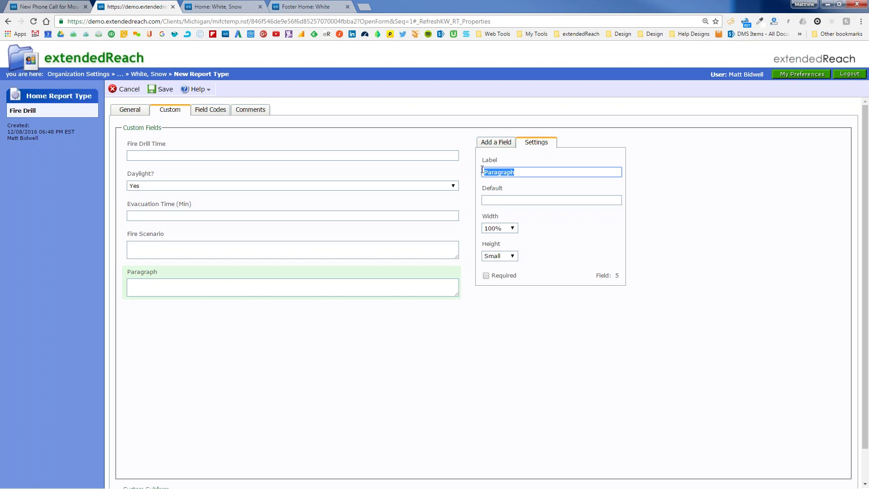
type("Cli")
key("Down")
key("Return")
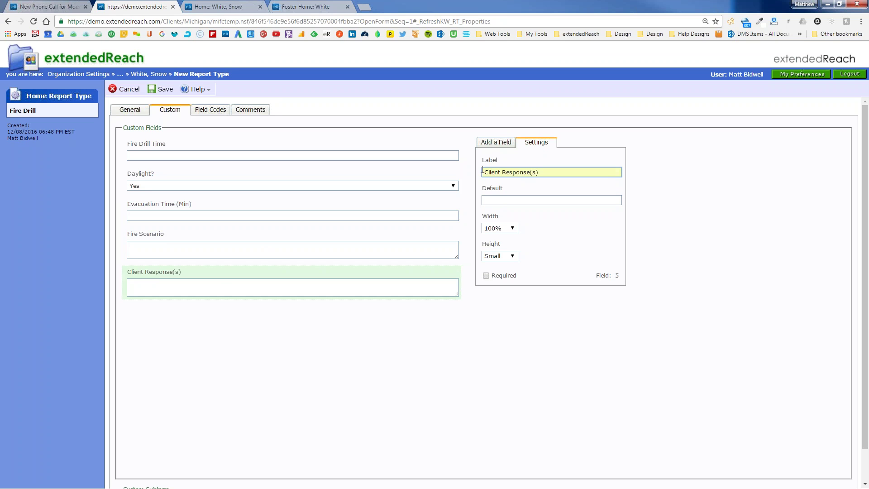
left_click(466, 349)
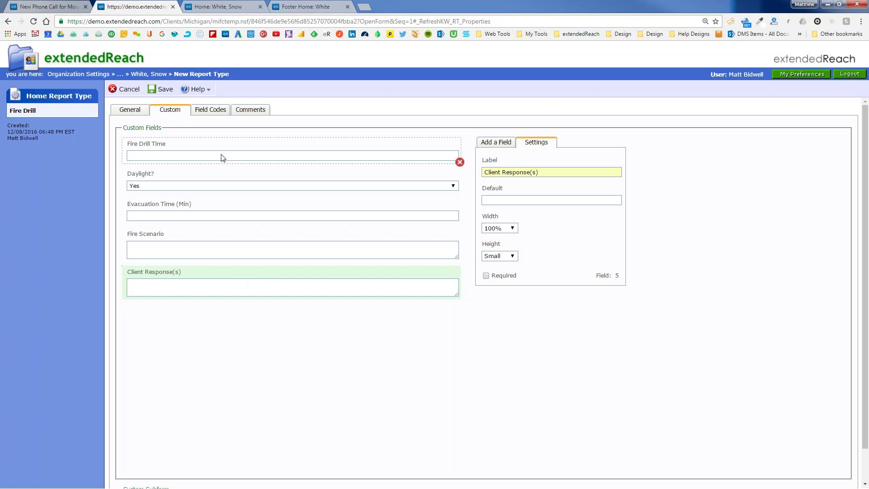
- Put Daylight? and Evacuation Time beside Fire Drill Time; make Fire Scenario medium and Client Response(s) large
left_click_drag(181, 177, 378, 150)
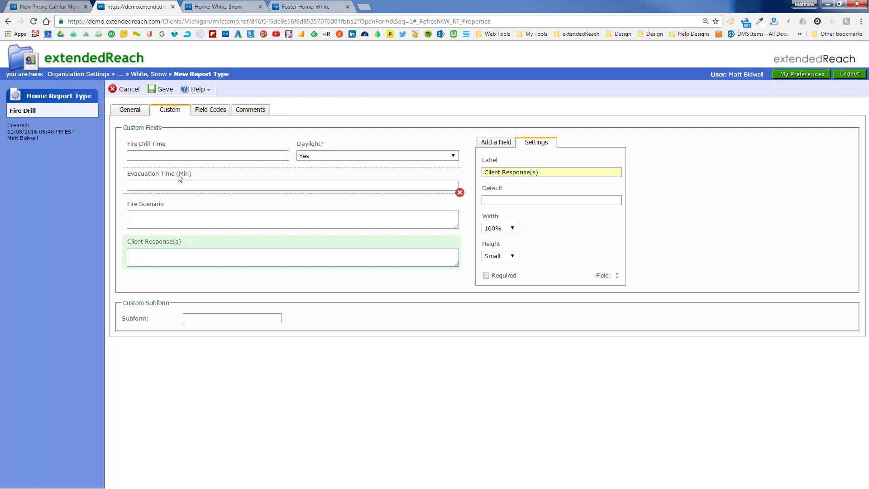
left_click_drag(180, 177, 416, 154)
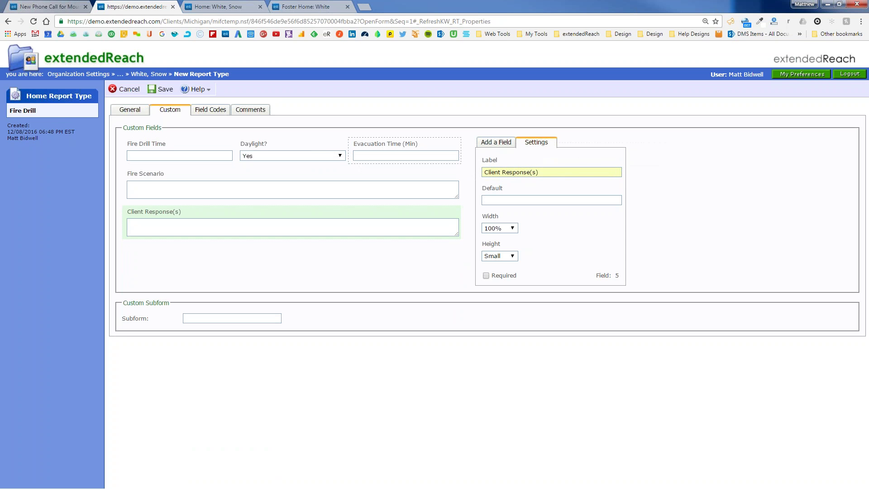
left_click(143, 179)
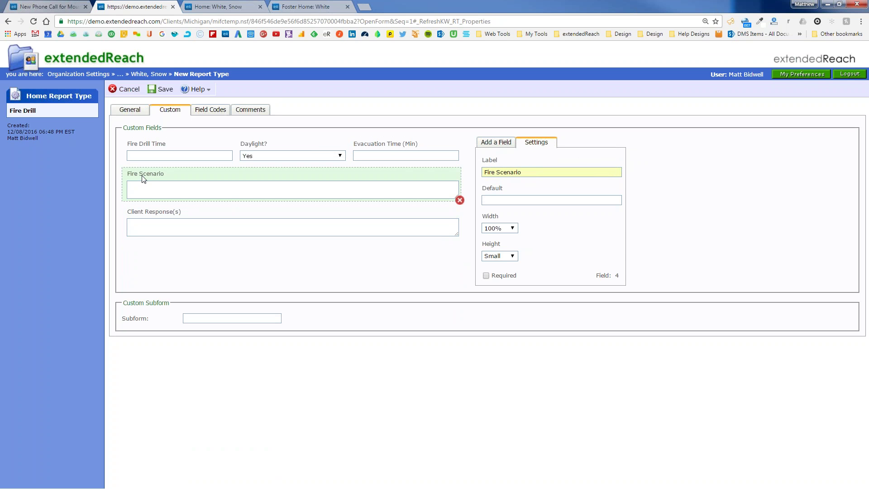
left_click(502, 256)
left_click(502, 273)
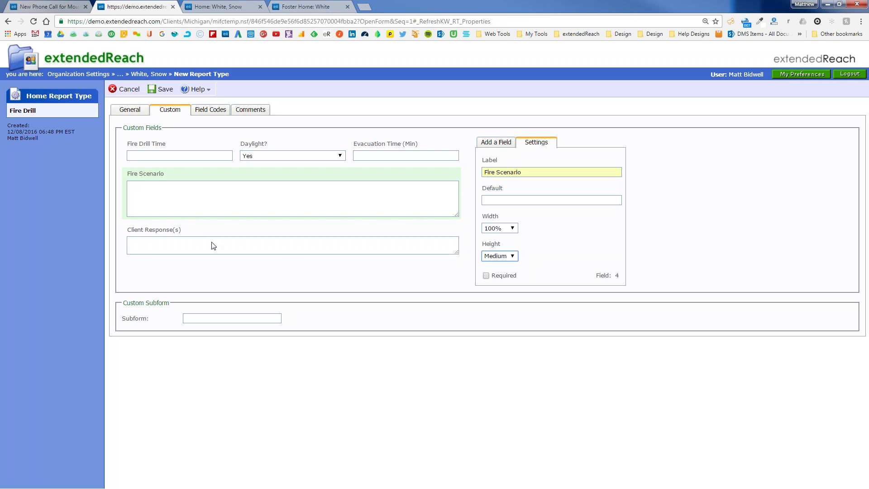
left_click(179, 229)
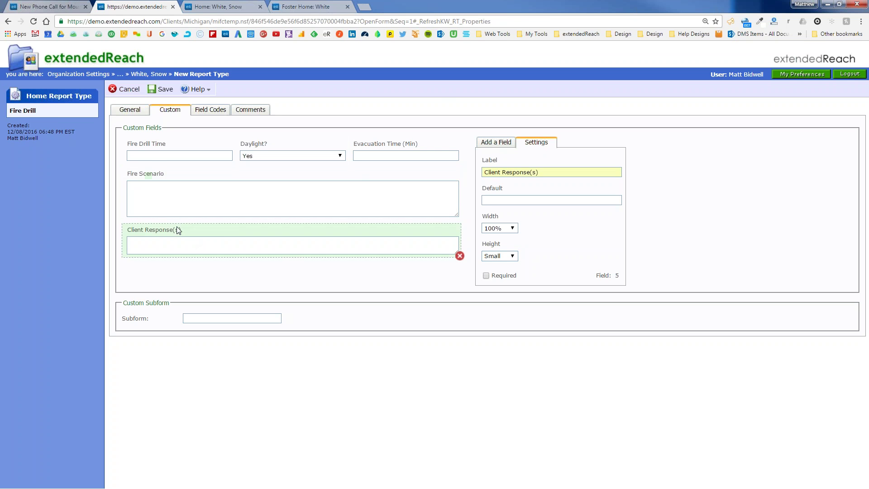
left_click(504, 256)
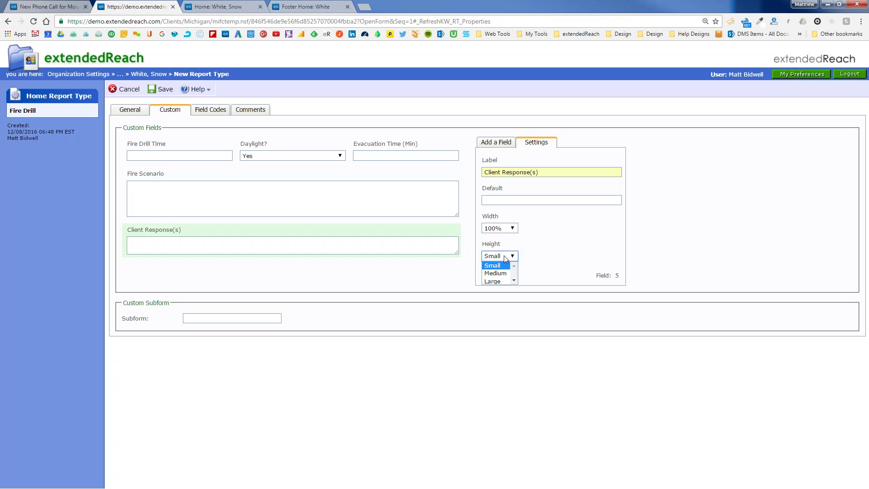
left_click(504, 278)
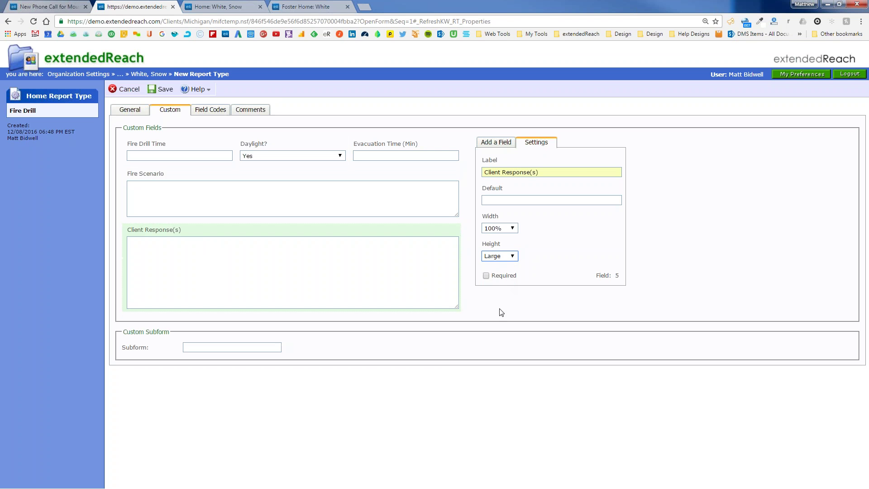
left_click(500, 312)
- Mark Fire Drill Time and Evacuation Time (Min) as required
left_click(151, 143)
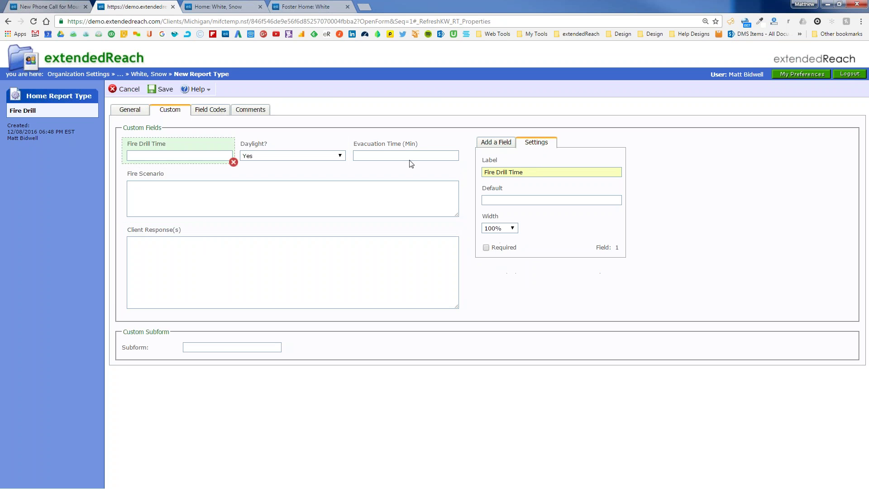
left_click(502, 248)
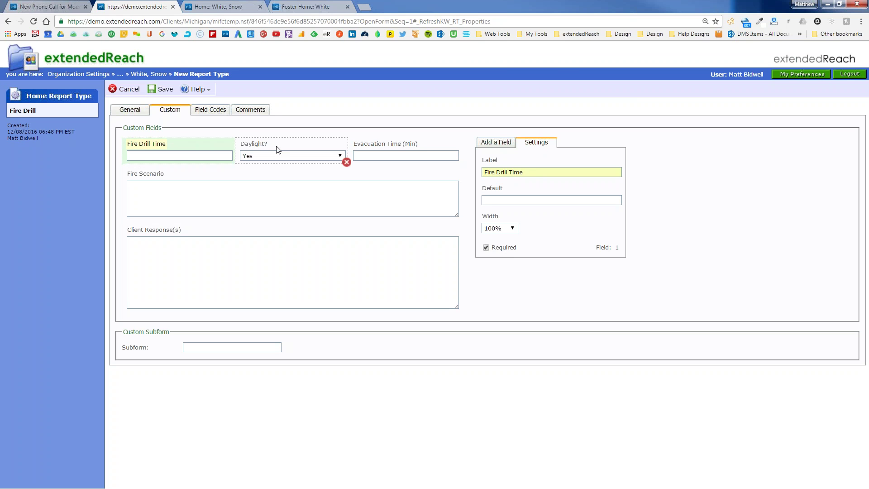
left_click(403, 147)
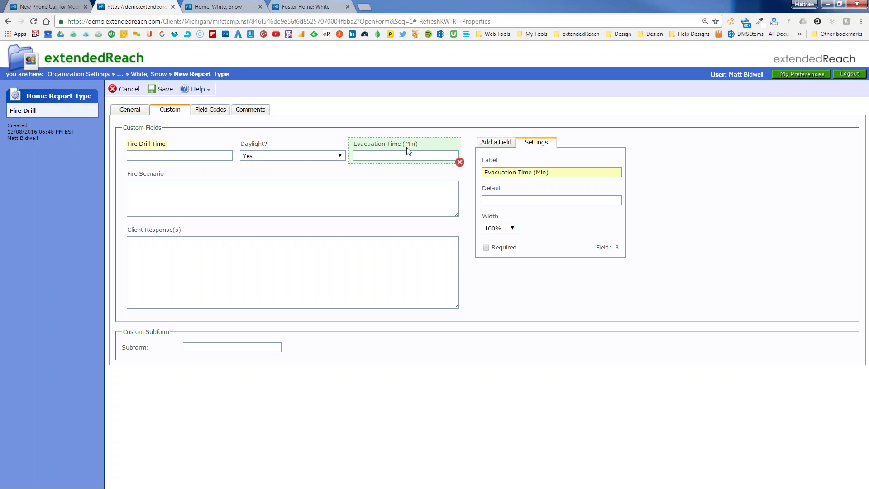
left_click(507, 249)
- Add a trial Section Break above Client Response(s) and a Signature field
left_click(496, 141)
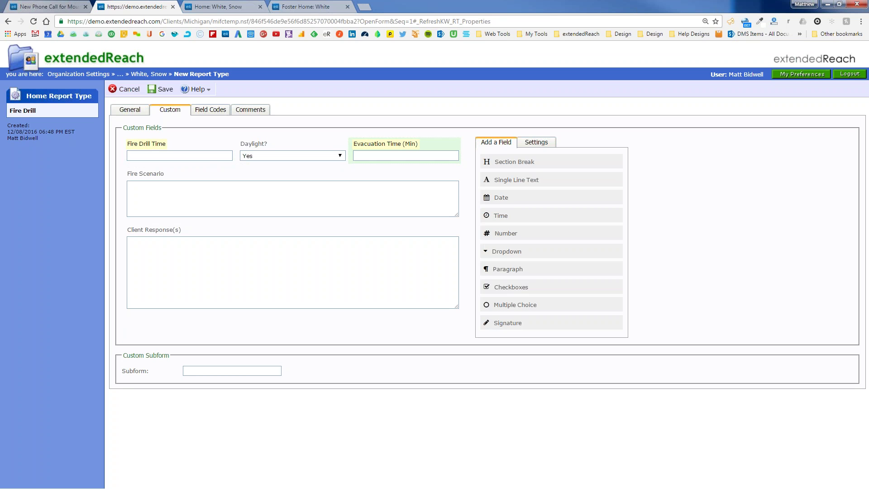
left_click(526, 167)
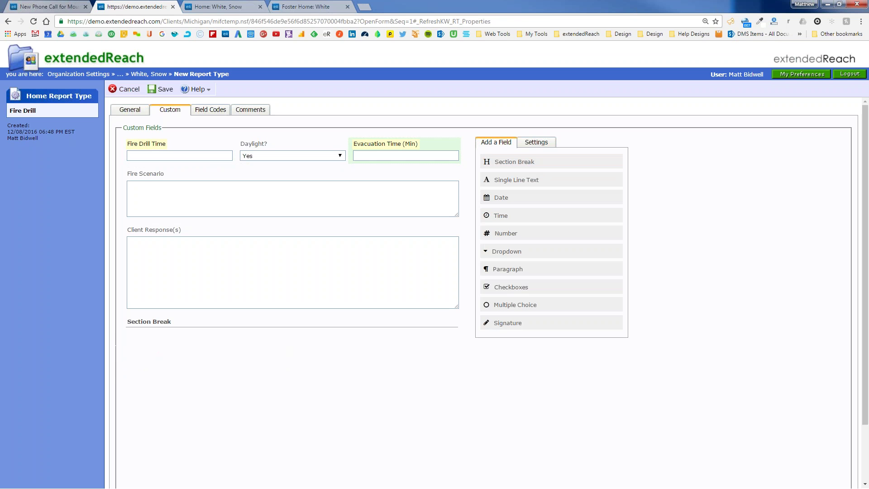
left_click_drag(188, 328, 196, 231)
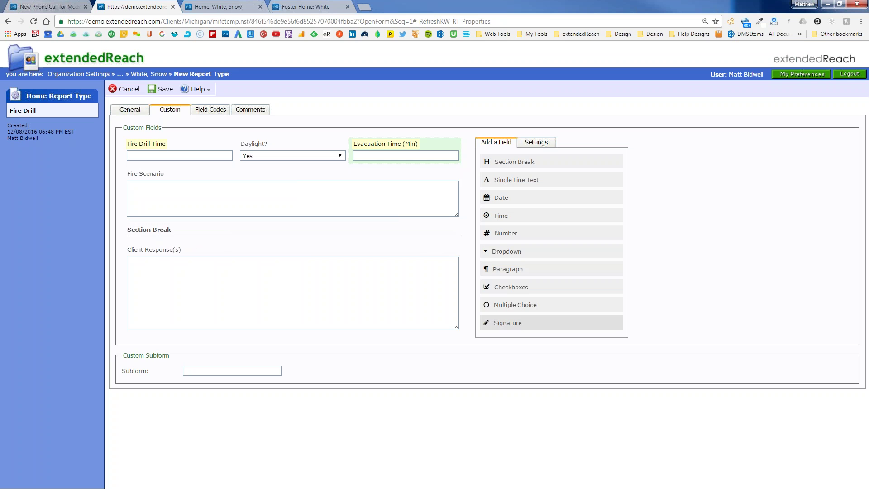
left_click(517, 324)
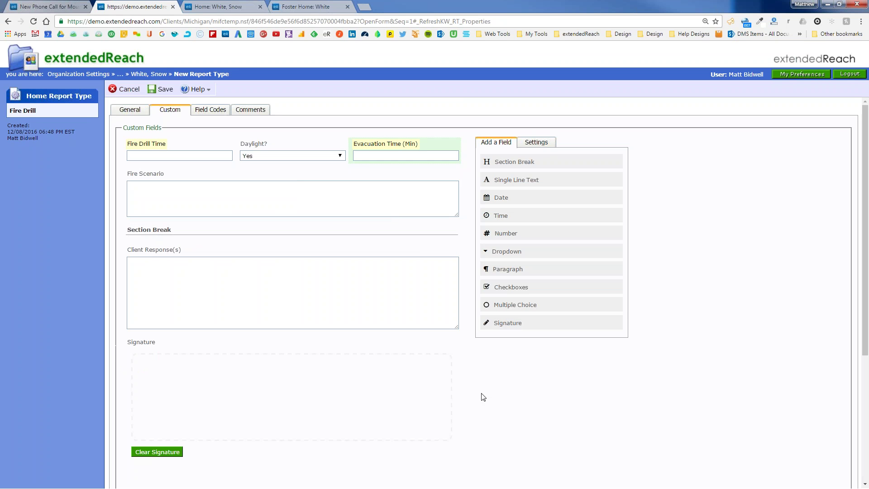
- Delete the Signature and Section Break fields and go to the General settings
left_click(171, 383)
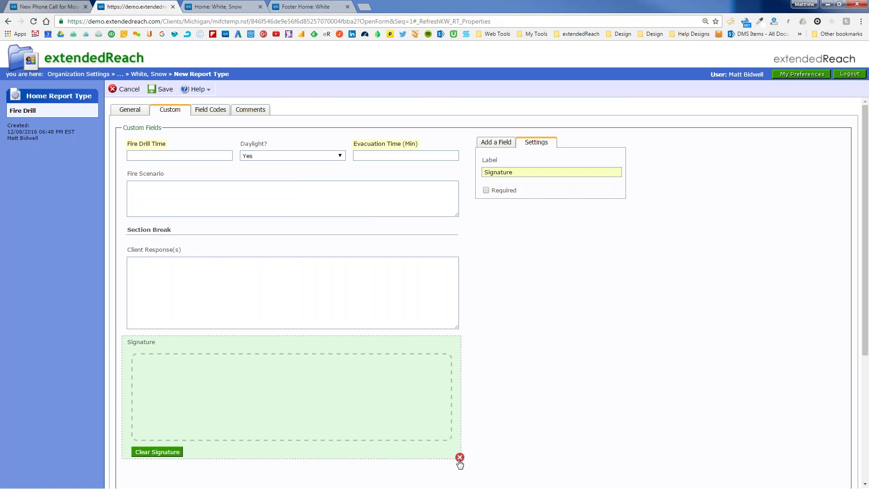
left_click(460, 458)
left_click(499, 142)
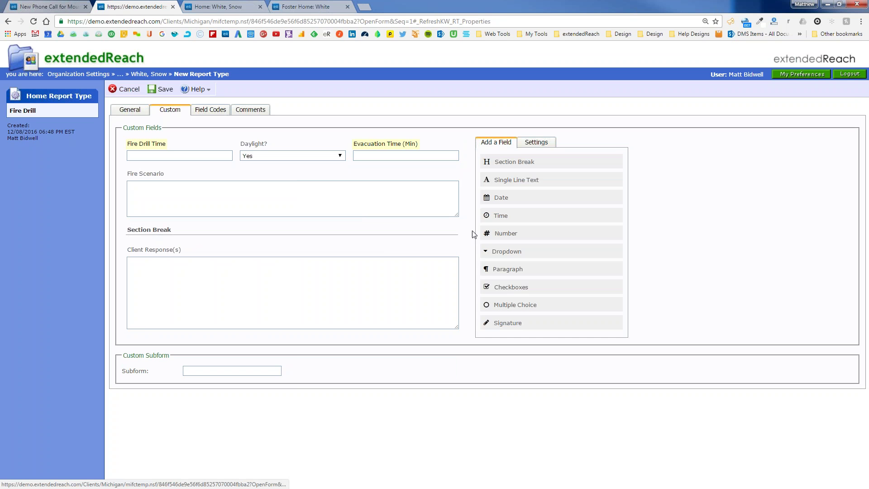
left_click(460, 237)
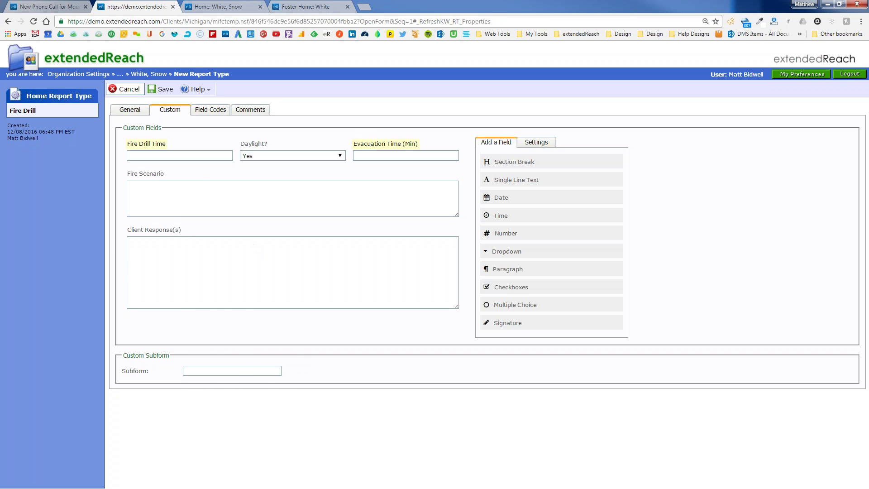
left_click(132, 110)
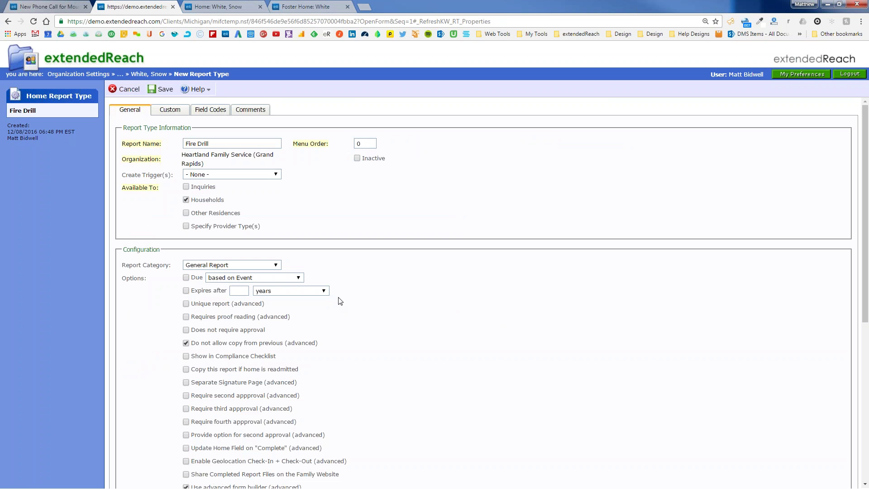
- Show Fire Drill in the compliance checklist under the Documents category and save the report type
left_click(263, 357)
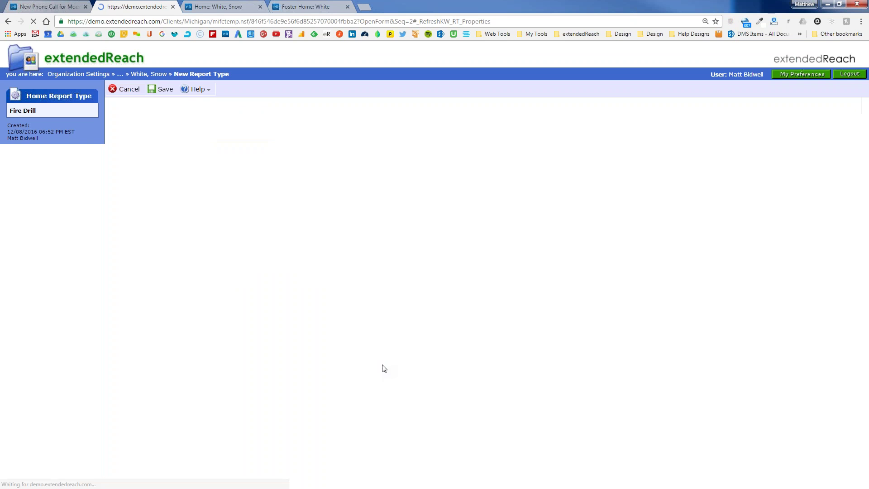
scroll(382, 373, "down", 6)
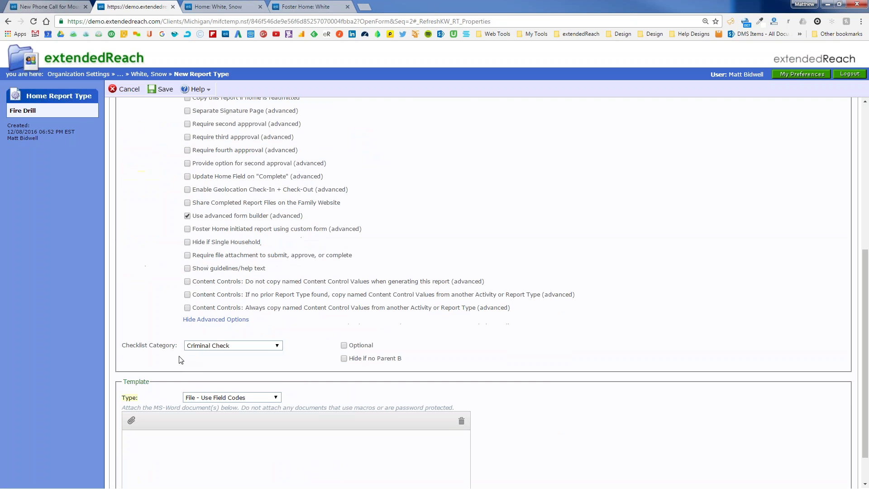
left_click(206, 345)
left_click(205, 361)
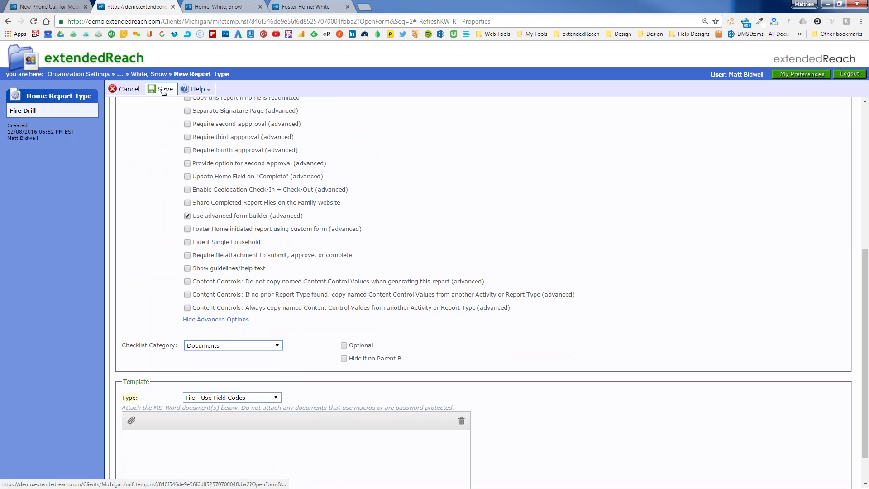
left_click(164, 89)
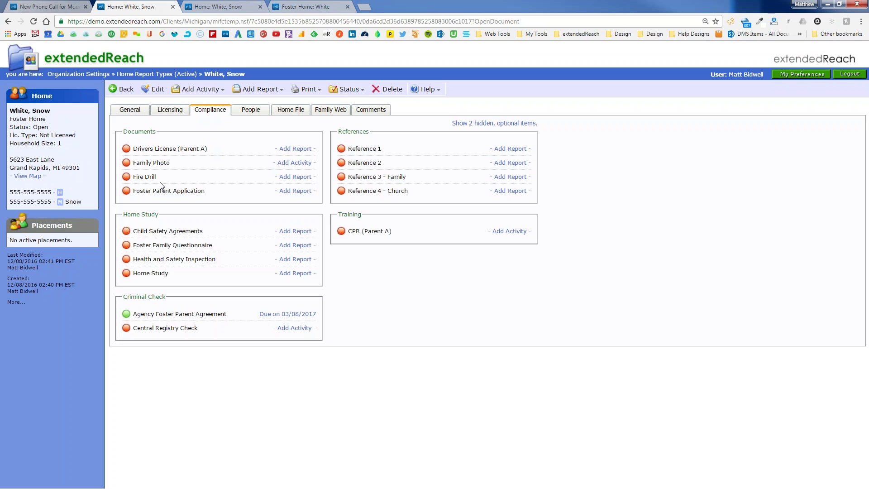
- Start a new Fire Drill report with time 07:05 PM, Daylight? No, evacuation time 5
left_click(302, 178)
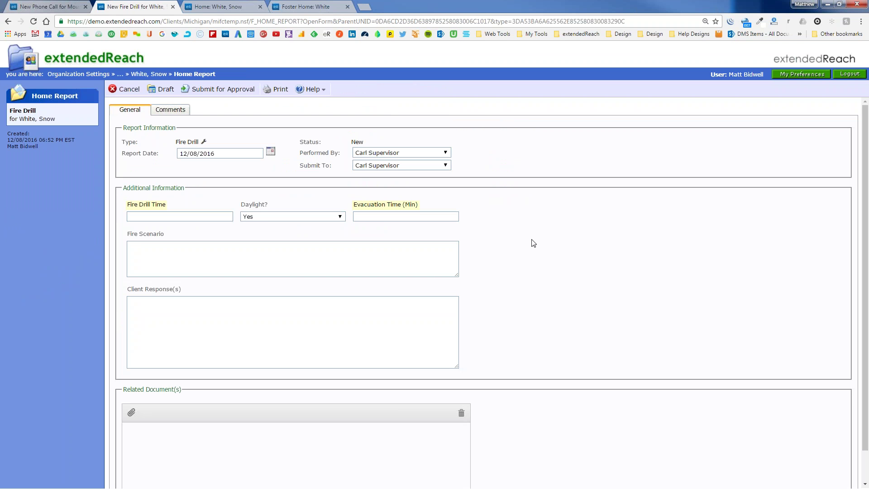
left_click(165, 217)
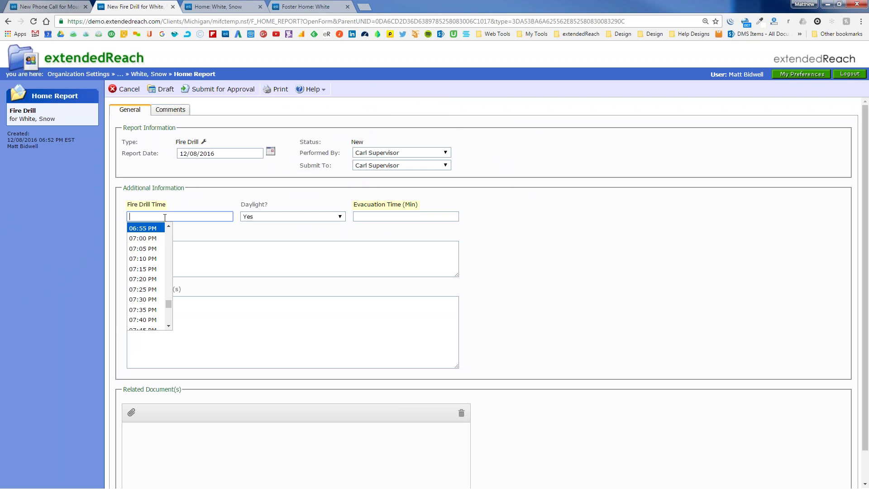
left_click(149, 248)
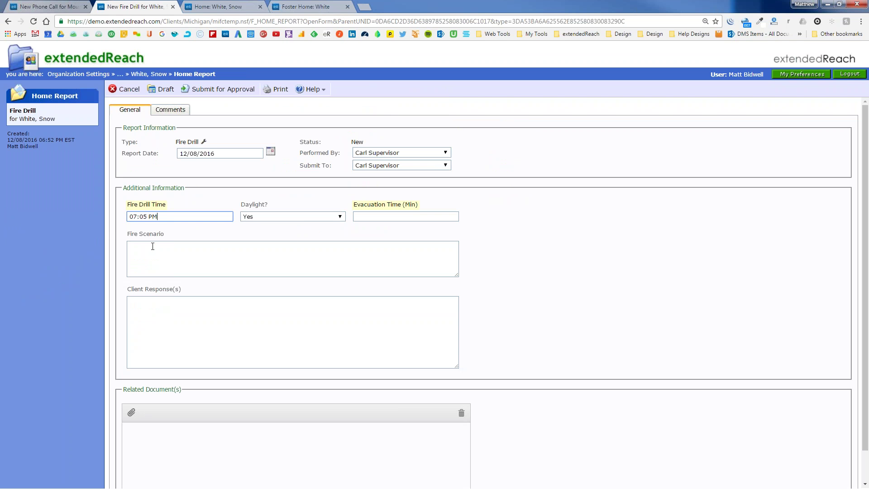
left_click(299, 220)
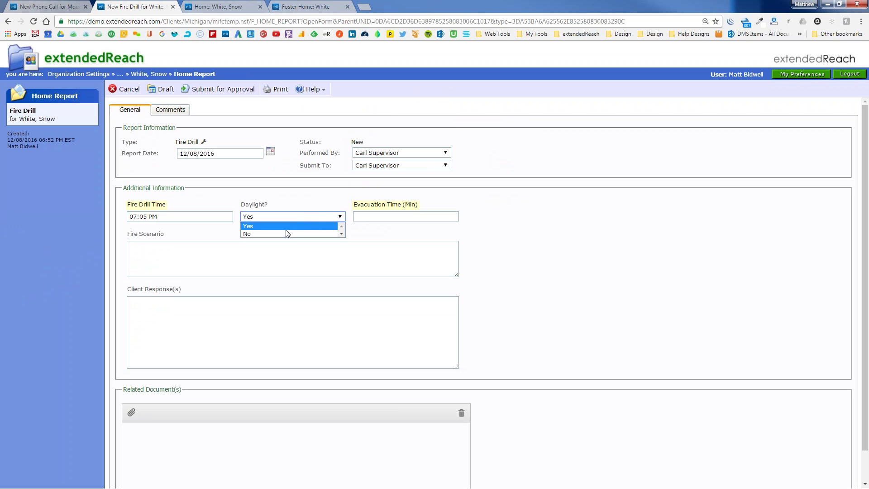
left_click(282, 234)
key("Tab")
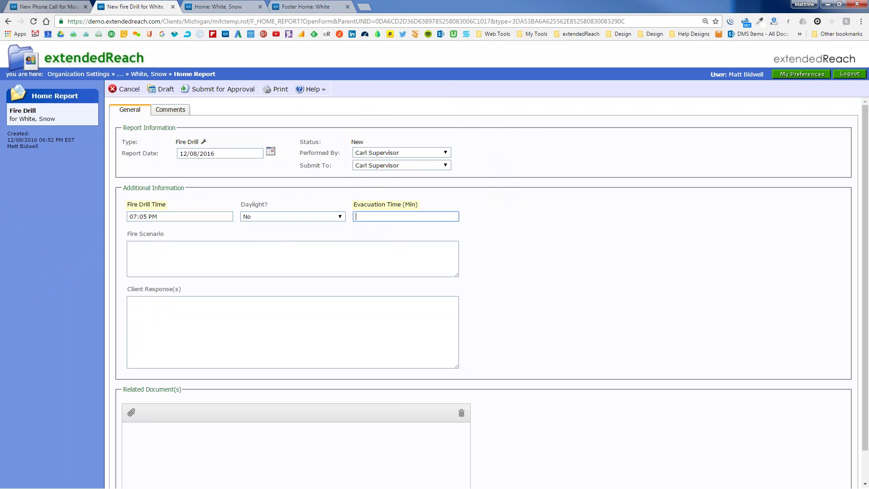
type("5")
key("Tab")
key("Tab")
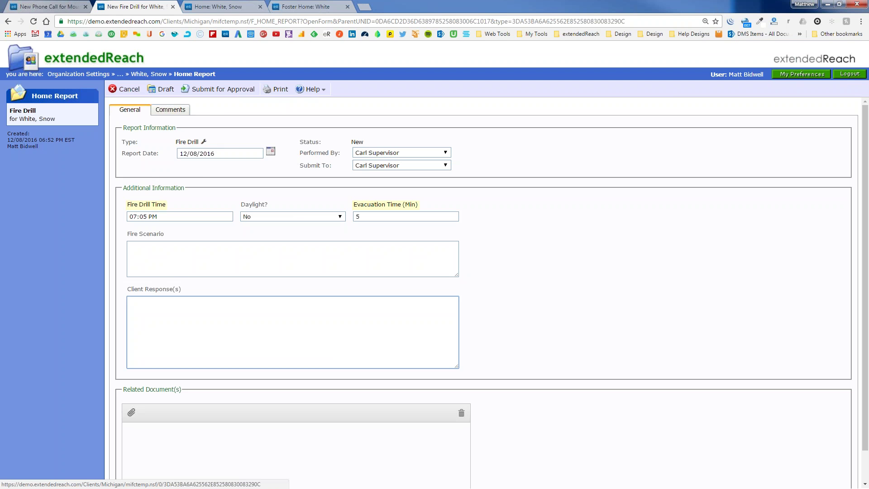
- Turn on 'Foster Home initiated report using custom form' for Fire Drill and save
left_click(203, 142)
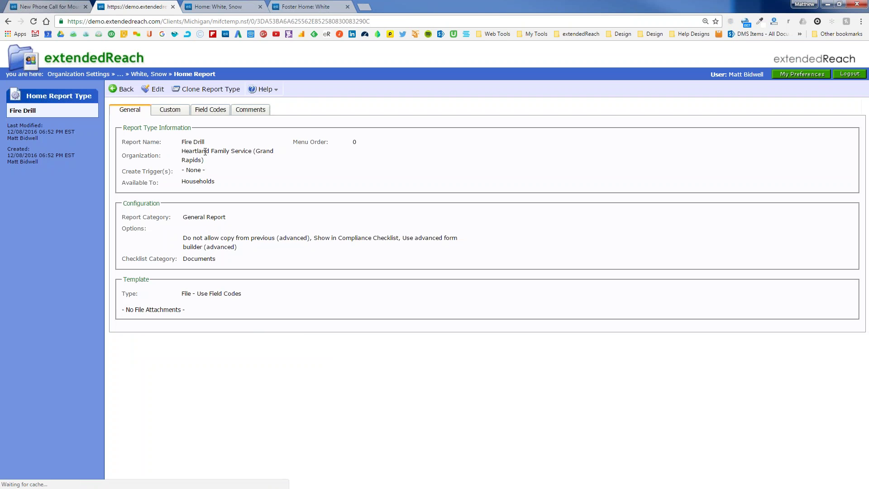
left_click(155, 89)
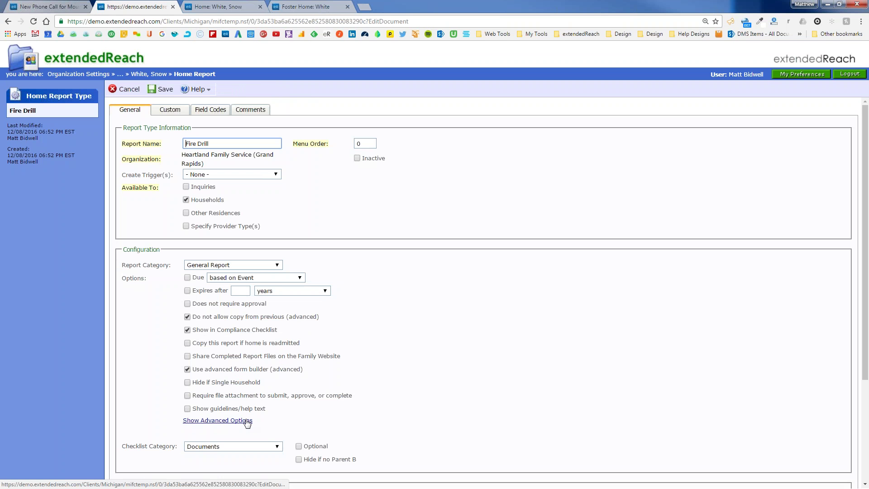
left_click(247, 421)
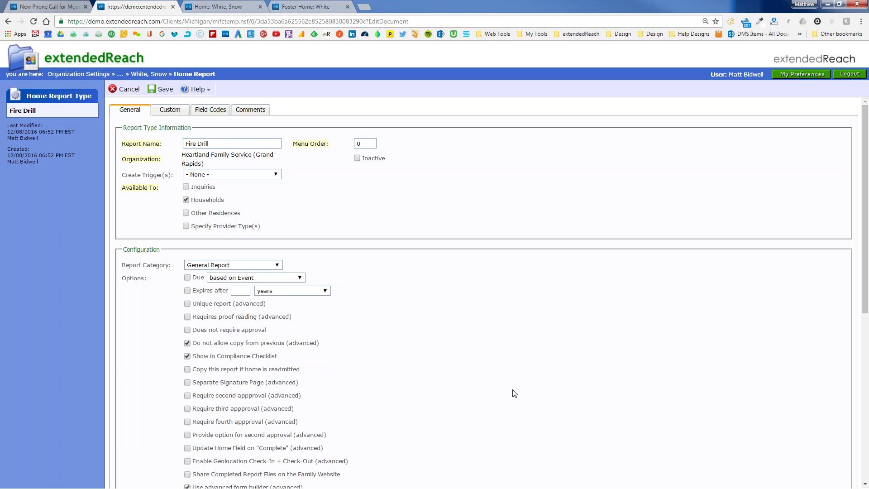
scroll(478, 388, "down", 4)
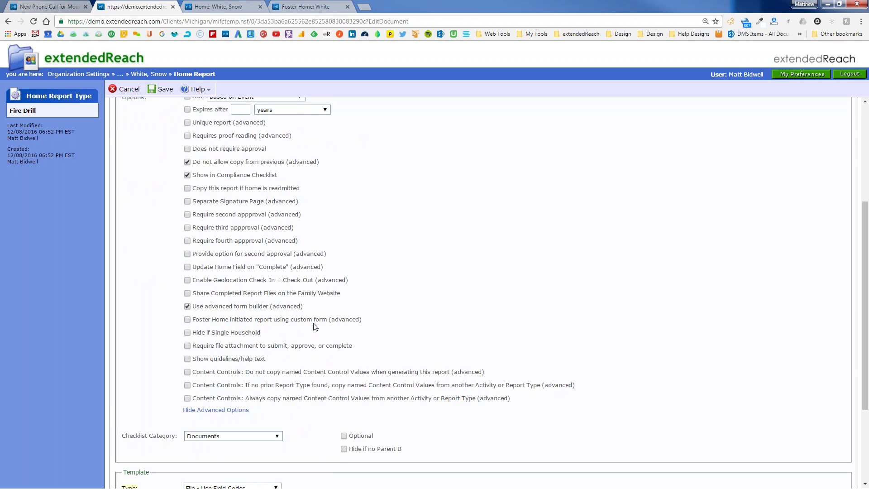
left_click(187, 319)
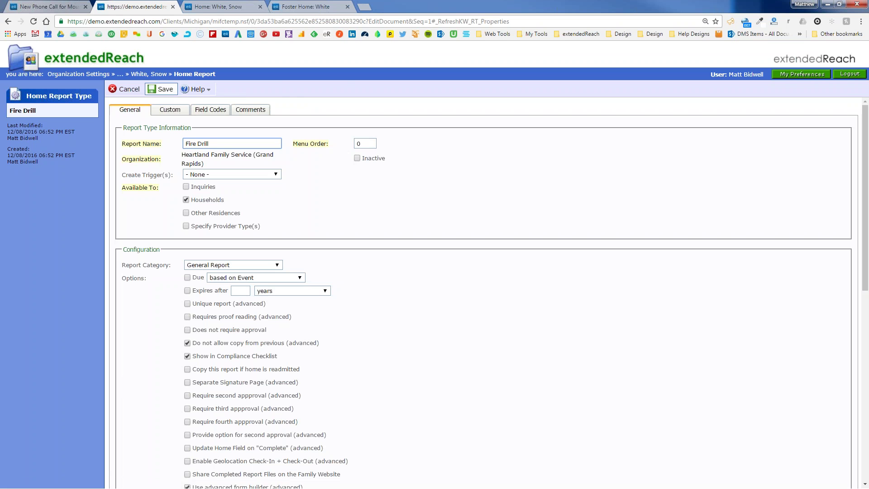
left_click(166, 89)
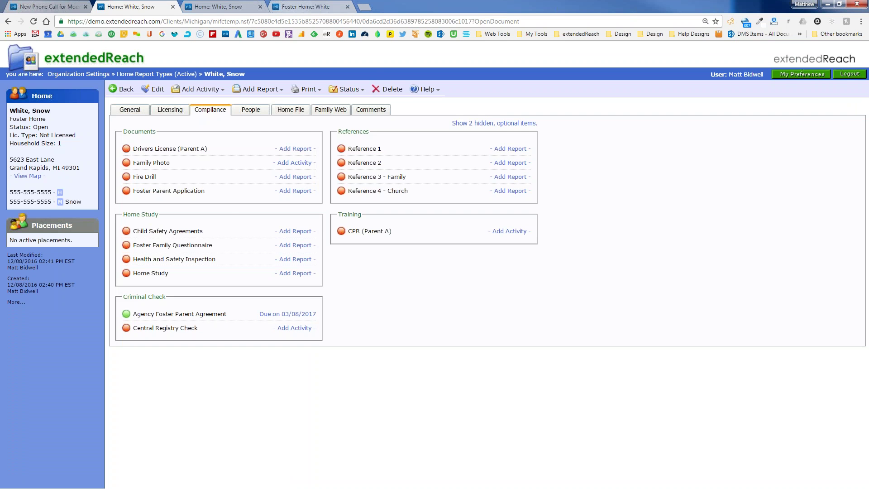
- Open the Fire Drill form from My Home in the foster home portal, then return to the Home tab
key("ctrl+4")
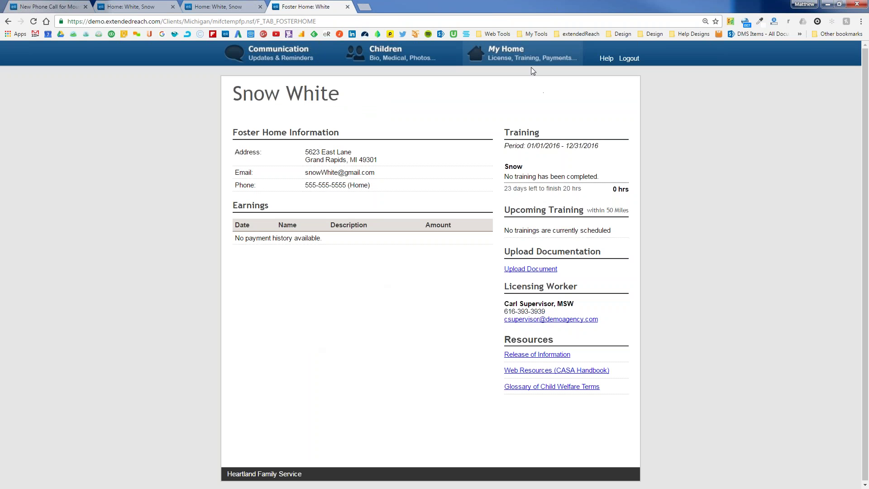
left_click(525, 54)
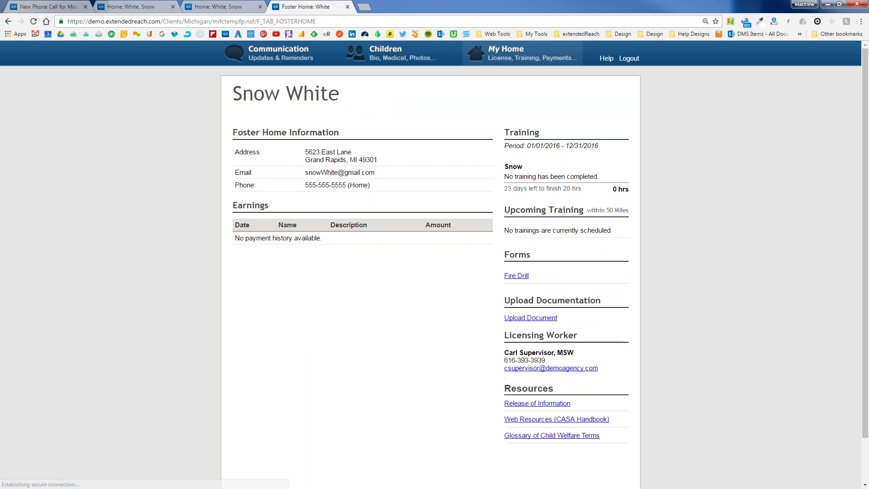
left_click(518, 276)
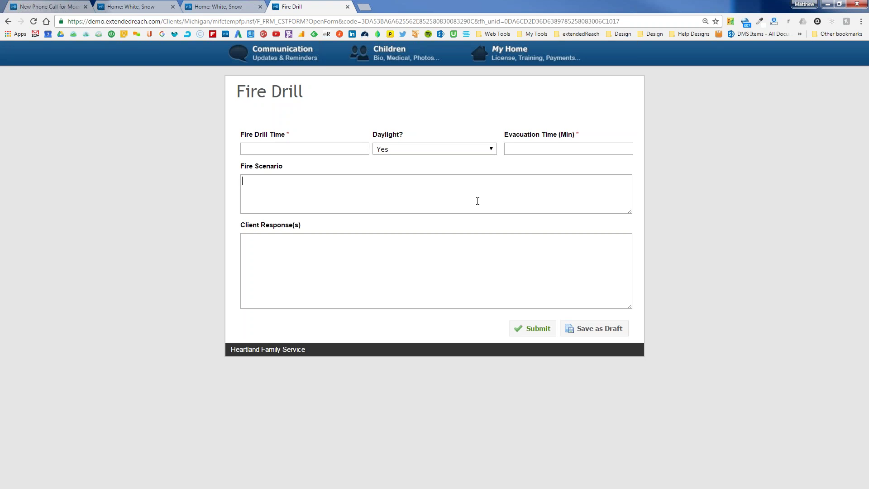
left_click(158, 7)
- Edit Fire Drill's custom fields and review Fire Drill Time, Daylight? and Evacuation Time (Min) settings
left_click(295, 176)
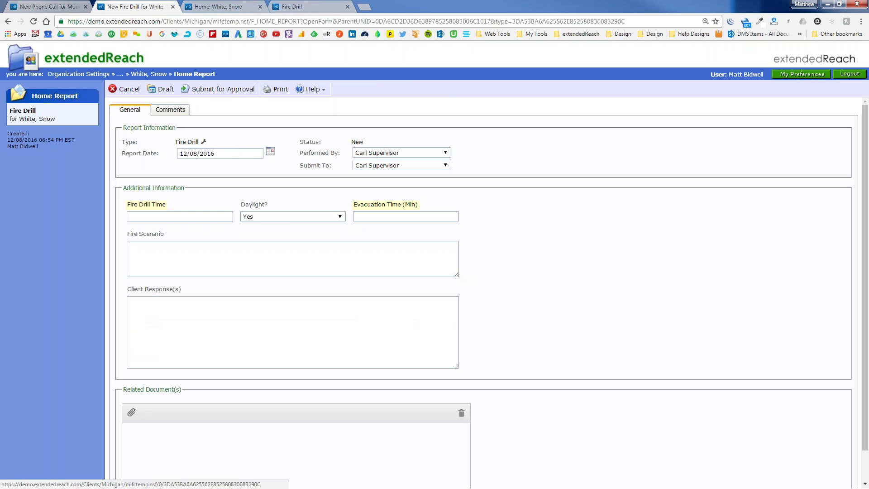
left_click(203, 142)
left_click(169, 109)
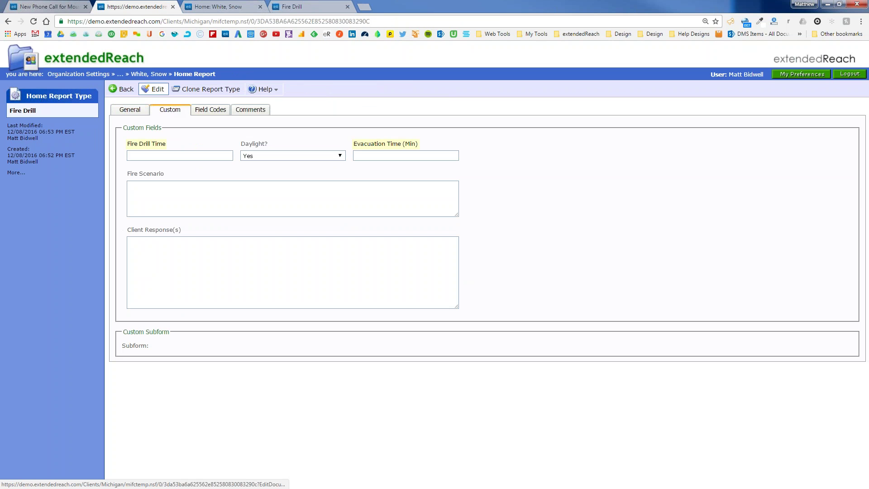
left_click(156, 89)
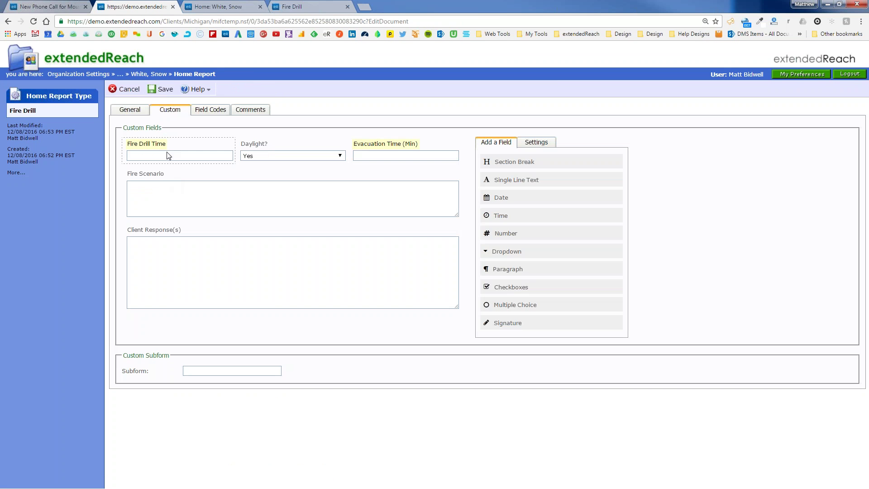
left_click(176, 148)
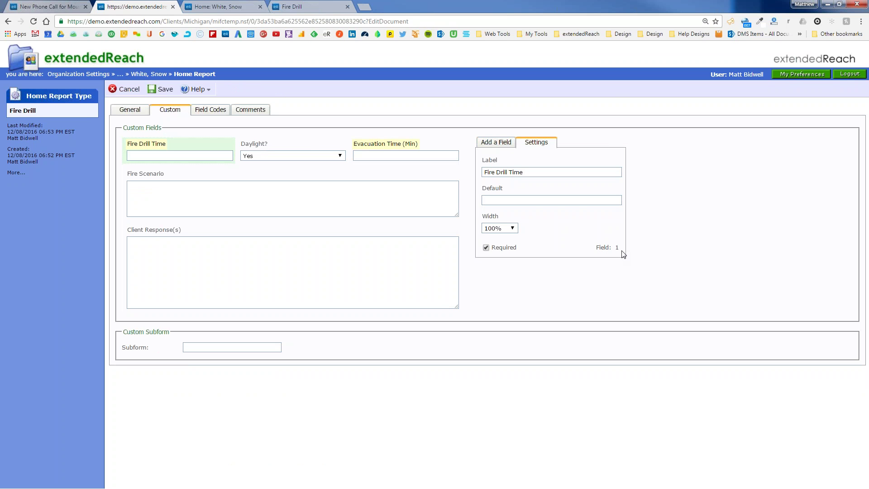
left_click(311, 145)
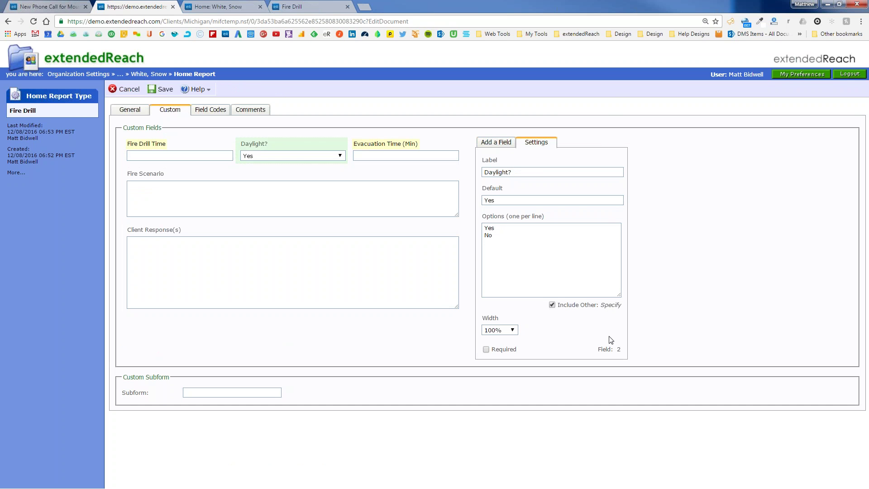
left_click(408, 148)
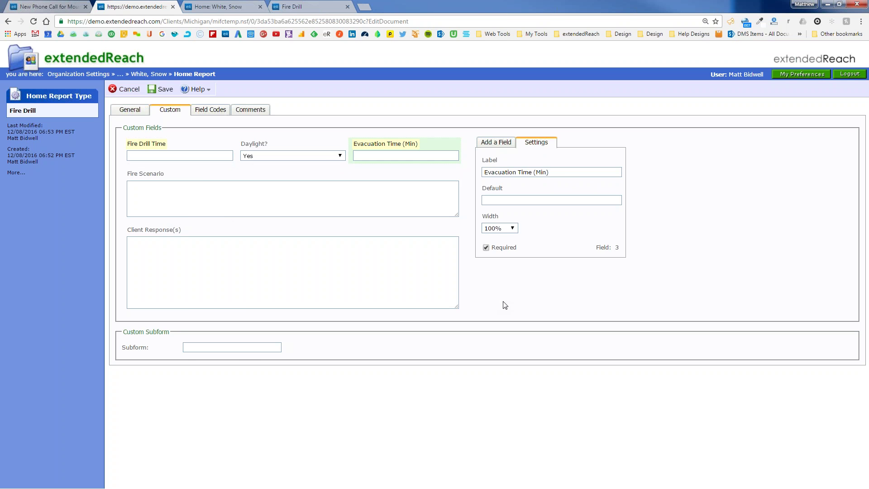
- Review the Fire Drill report type's General settings and Template, then go back to its Custom fields
left_click(143, 112)
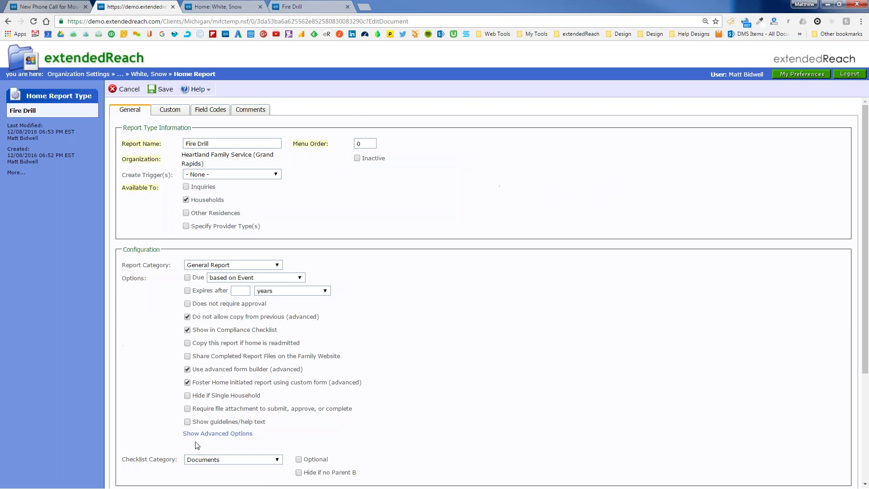
scroll(237, 443, "down", 4)
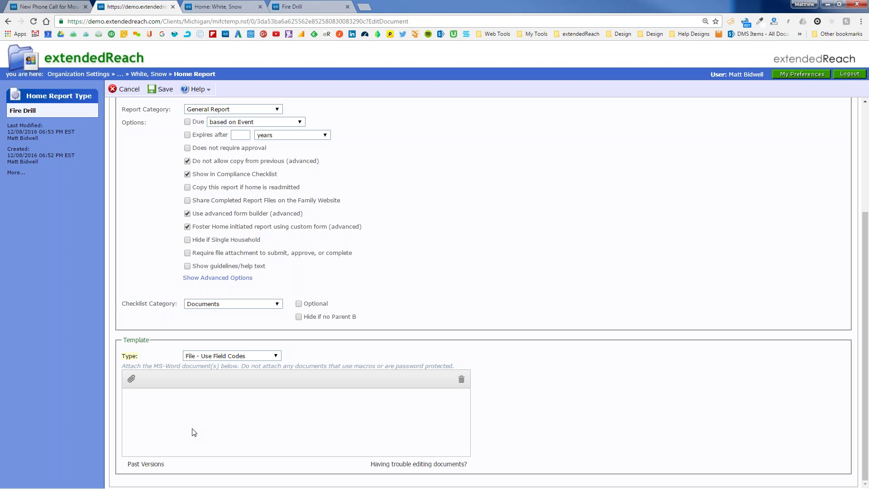
scroll(523, 439, "up", 3)
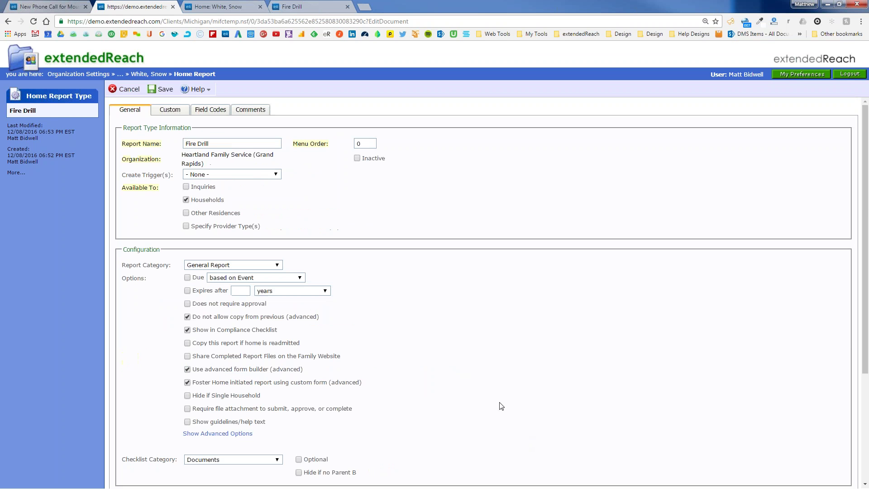
left_click(165, 115)
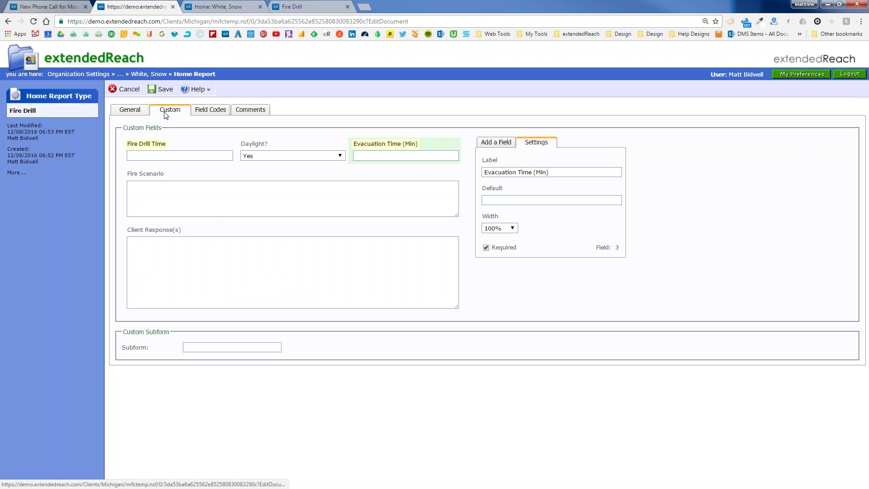